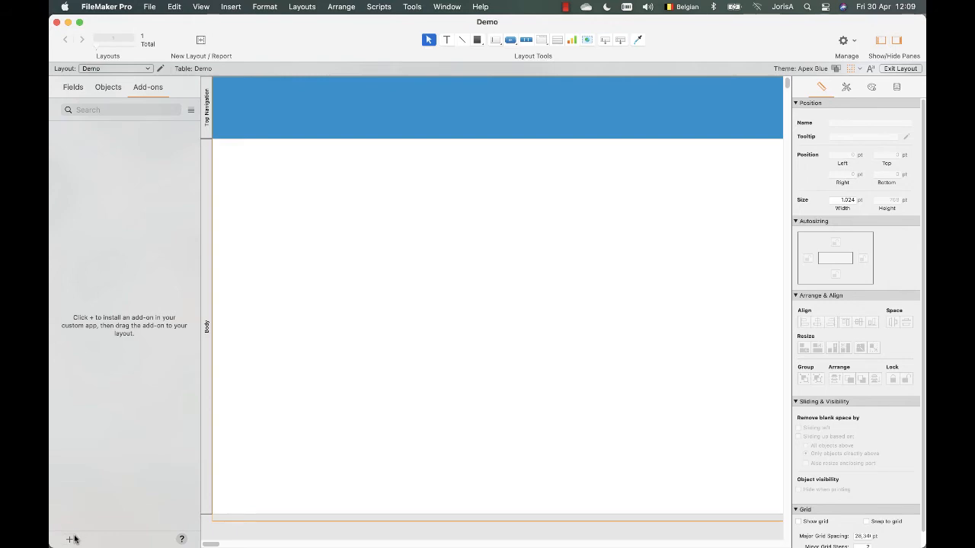
# Step: Install the EasyTranslate add-on and place it on the Demo layout's body, just below the top navigation
pyautogui.click(69, 539)
pyautogui.click(483, 211)
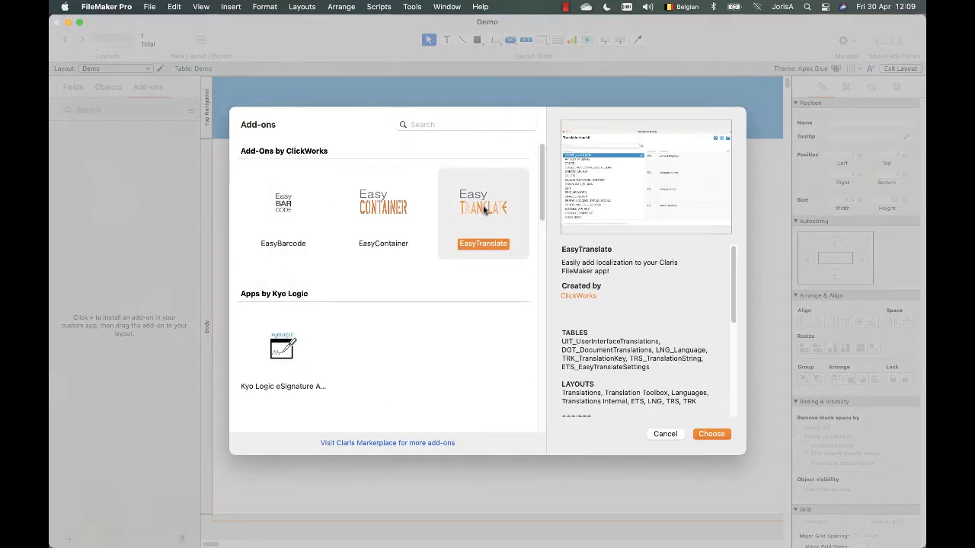
pyautogui.click(706, 433)
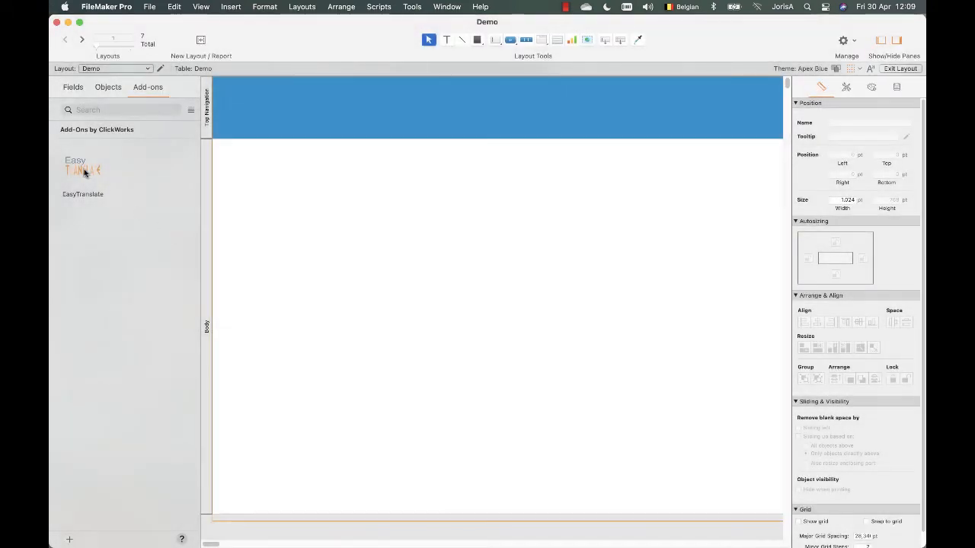
pyautogui.moveTo(84, 172); pyautogui.dragTo(265, 167)
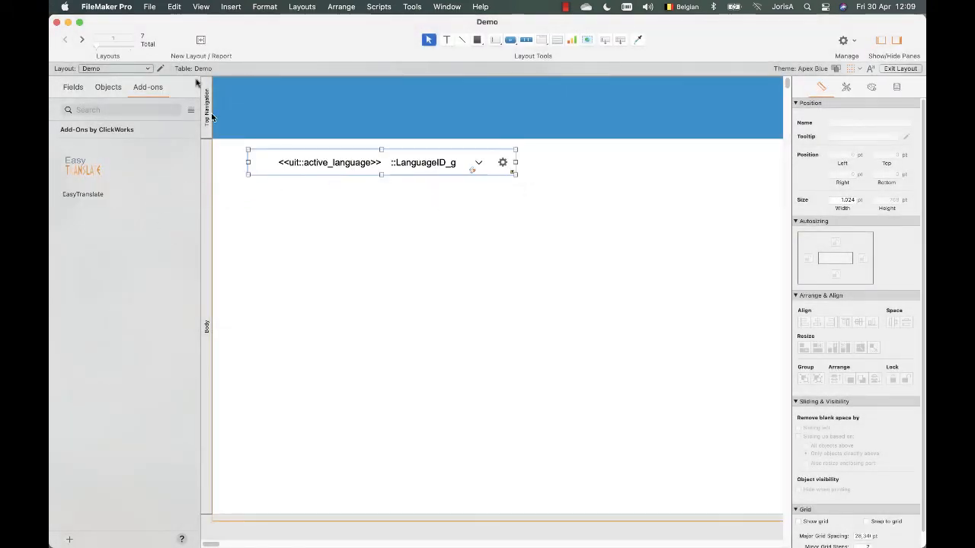
# Step: Switch to Browse mode and change the active language to Español, to Français and back to English
pyautogui.click(201, 7)
pyautogui.click(210, 23)
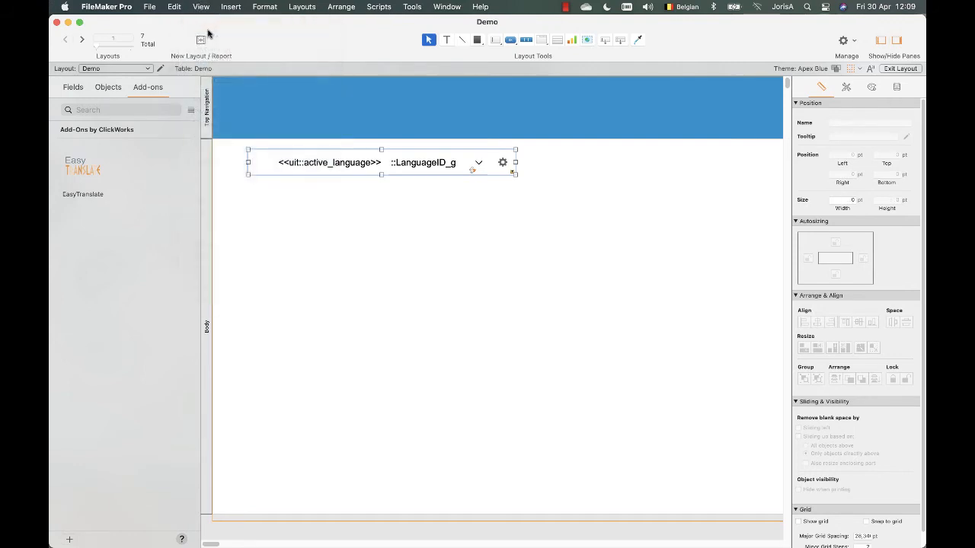
pyautogui.click(462, 172)
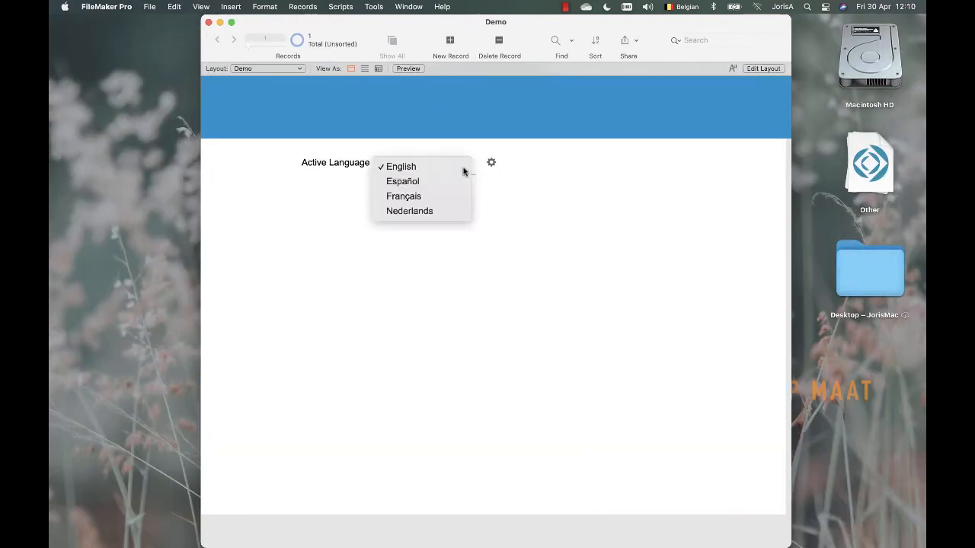
pyautogui.click(461, 170)
pyautogui.click(459, 170)
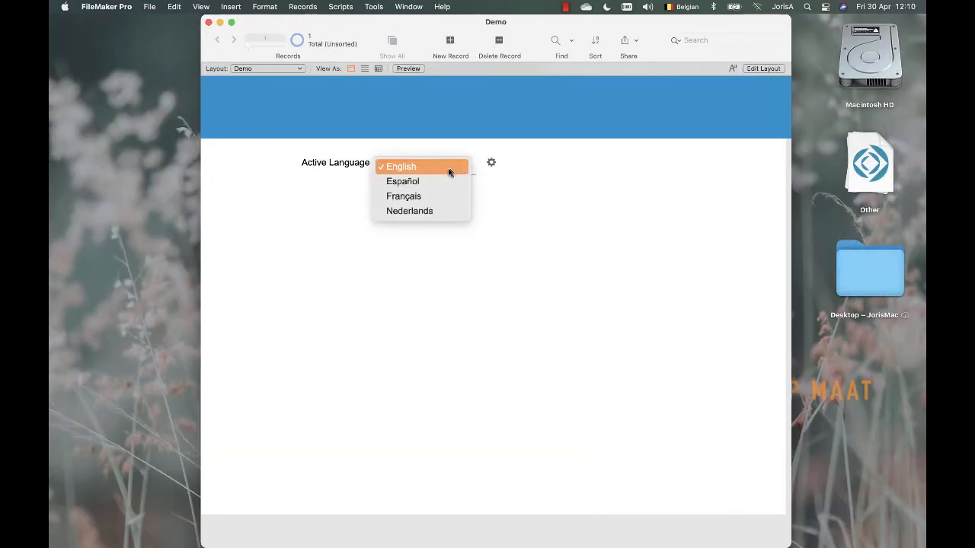
pyautogui.click(414, 187)
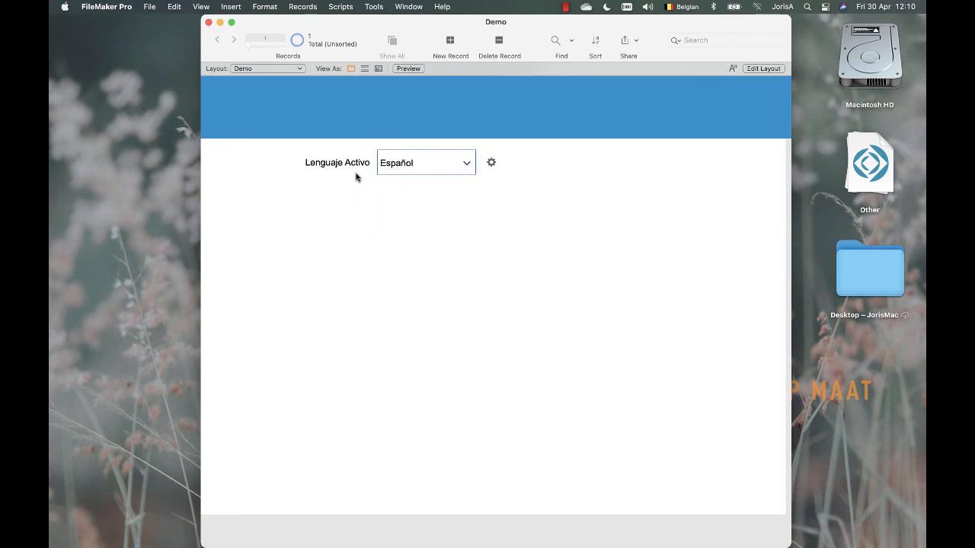
pyautogui.click(455, 175)
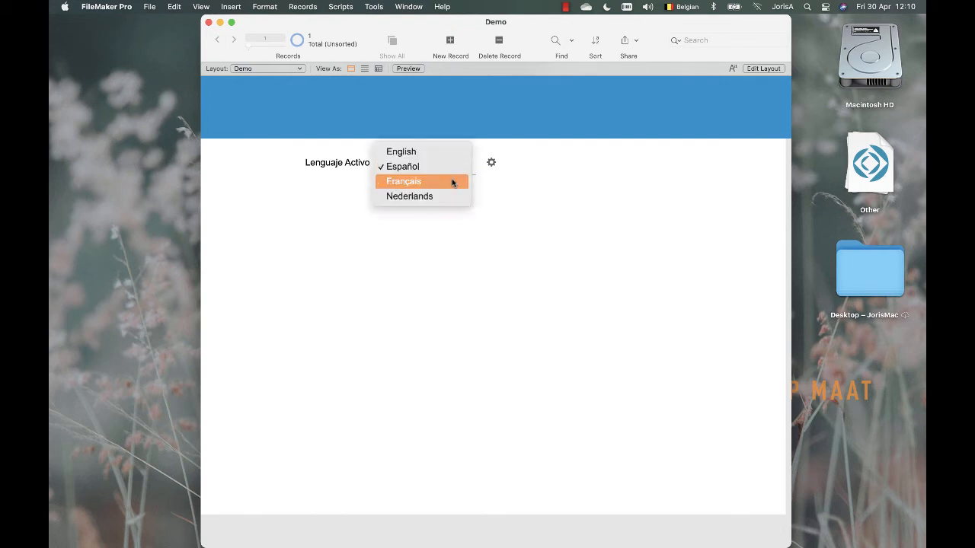
pyautogui.click(452, 183)
pyautogui.click(447, 170)
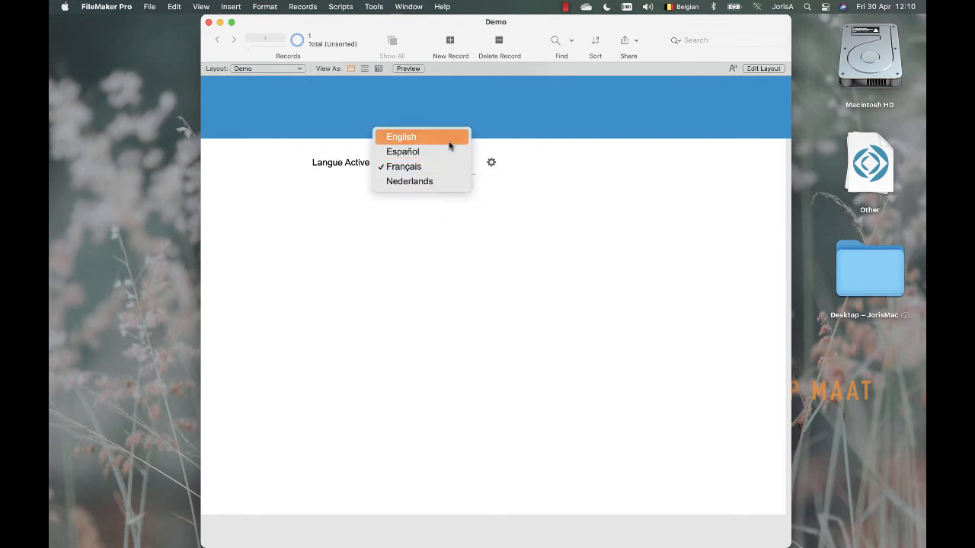
pyautogui.click(449, 145)
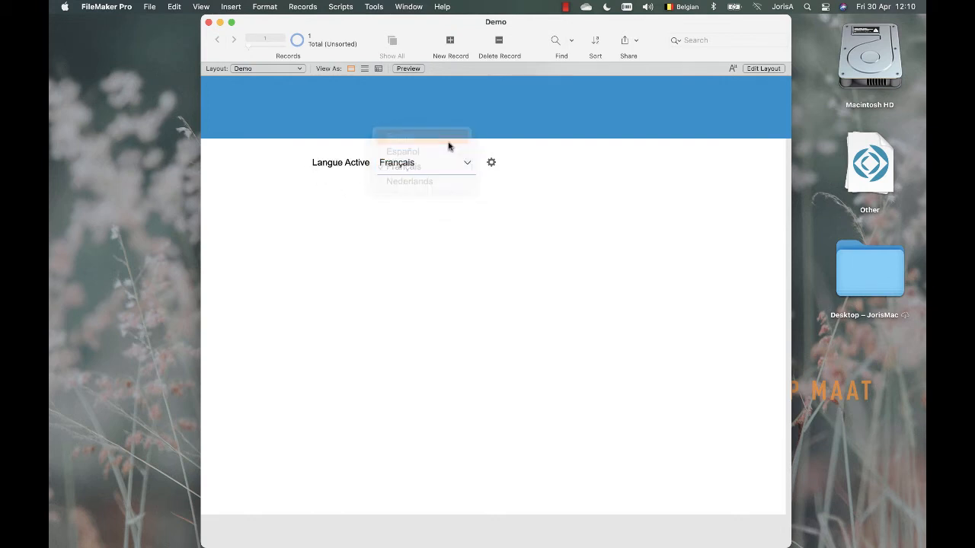
# Step: Open the Translation toolkit and, in its settings, change the active language to Español and back to English
pyautogui.click(491, 165)
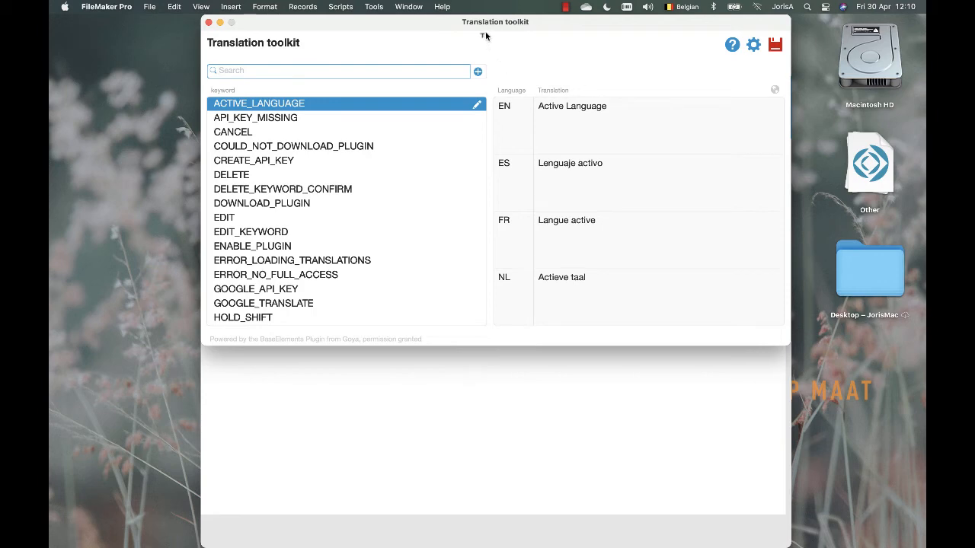
pyautogui.click(753, 45)
pyautogui.click(730, 123)
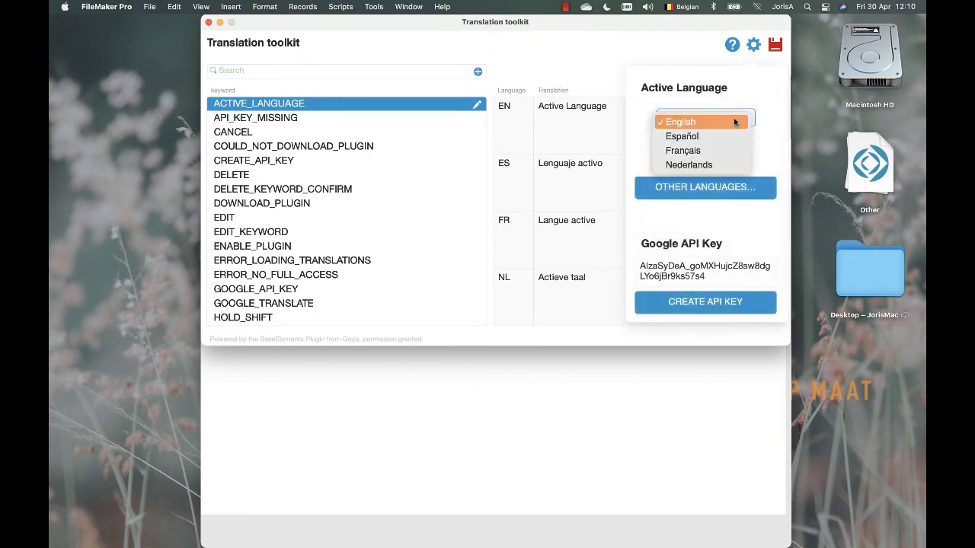
pyautogui.click(701, 142)
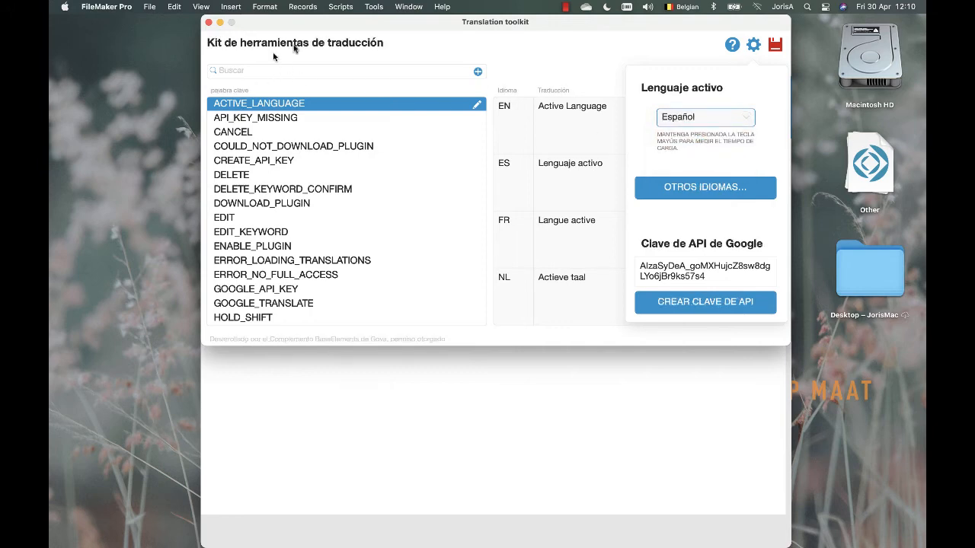
pyautogui.click(719, 117)
pyautogui.click(716, 114)
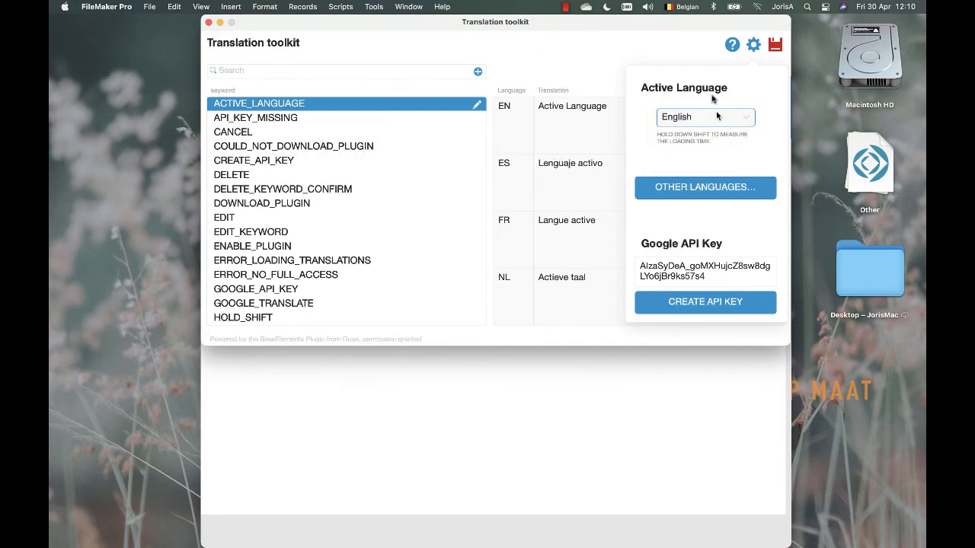
pyautogui.click(529, 76)
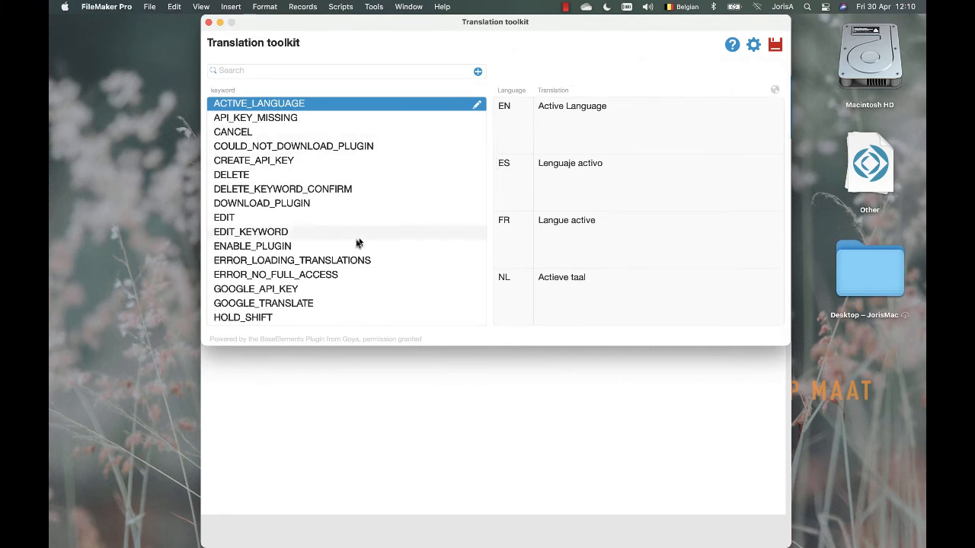
# Step: Search the toolkit's keywords for "langu" and select the LANGUAGE keyword
pyautogui.click(227, 72)
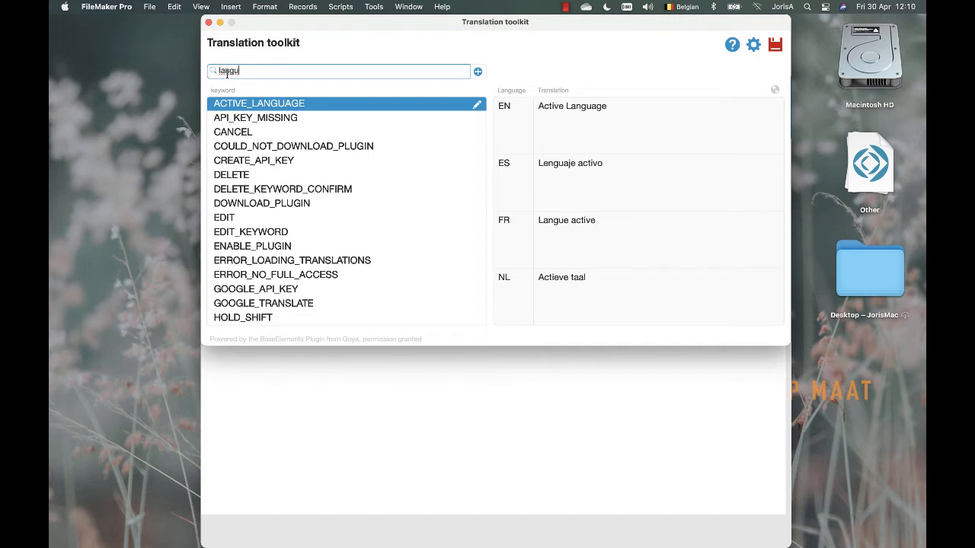
pyautogui.write('langu')
pyautogui.press('Return')
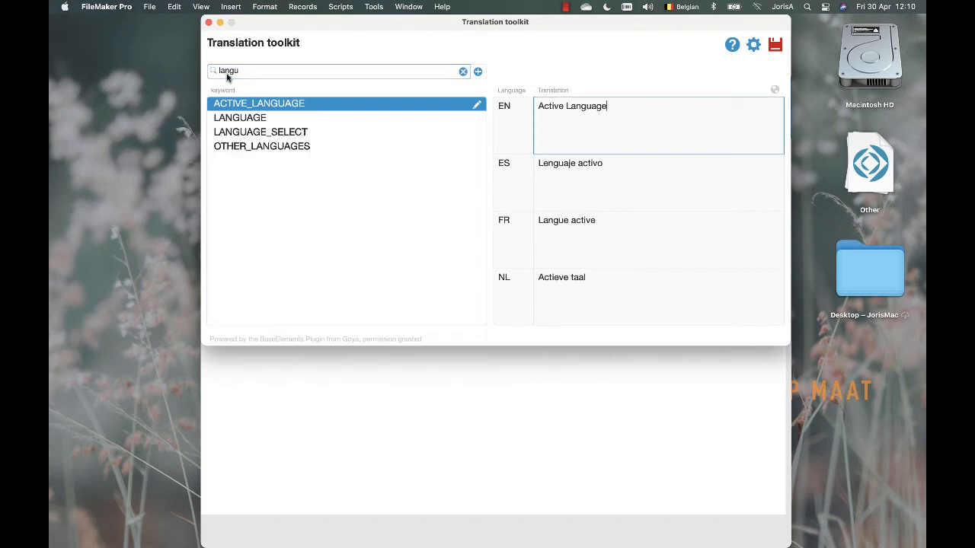
pyautogui.click(279, 119)
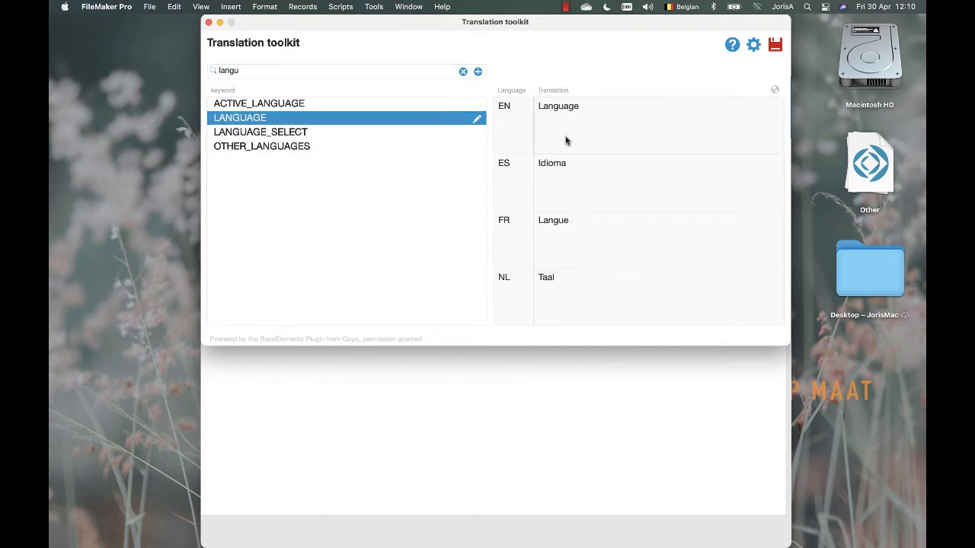
# Step: Examine the LANGUAGE keyword's EN, ES, FR and NL translations, clear the search and view the COULD_NOT_DOWNLOAD_PLUGIN keyword
pyautogui.click(612, 141)
pyautogui.click(607, 197)
pyautogui.click(606, 222)
pyautogui.click(605, 279)
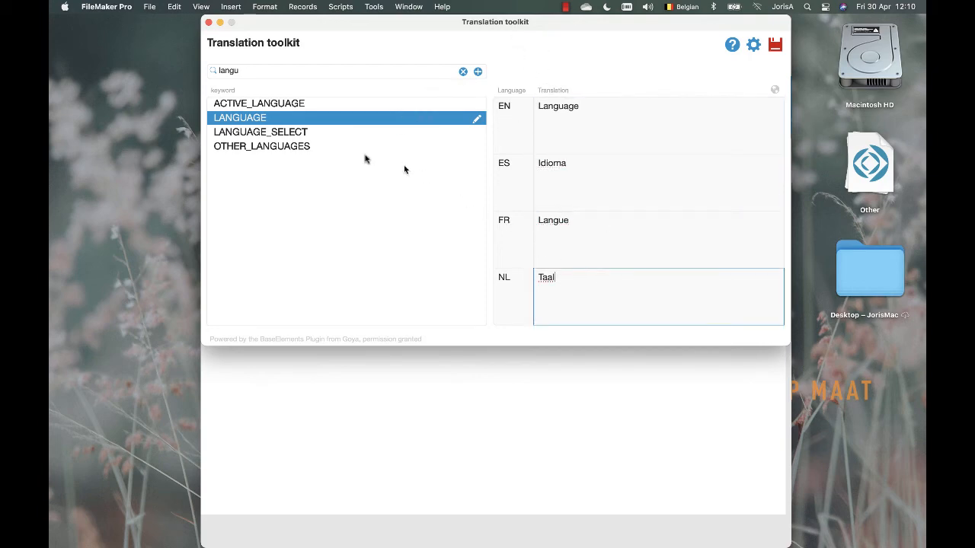
pyautogui.click(462, 71)
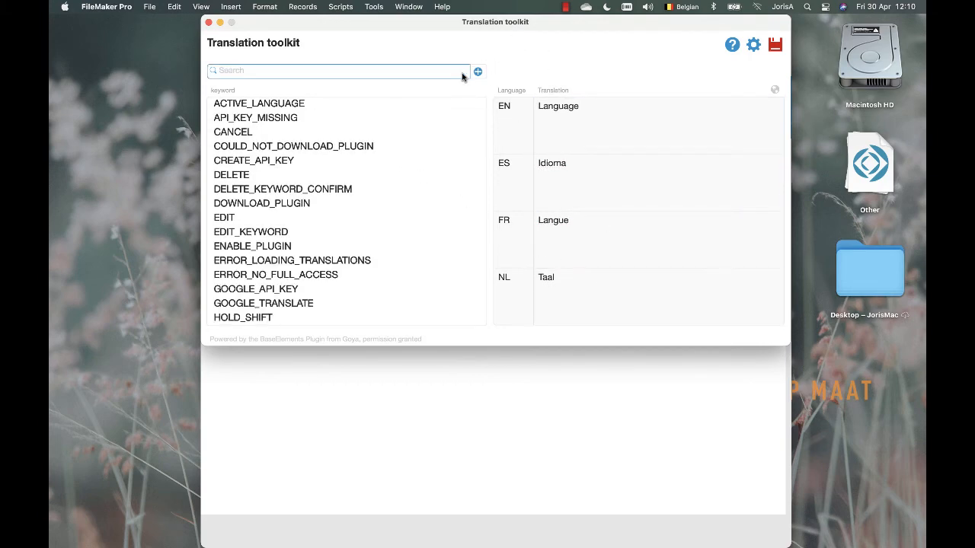
pyautogui.click(275, 148)
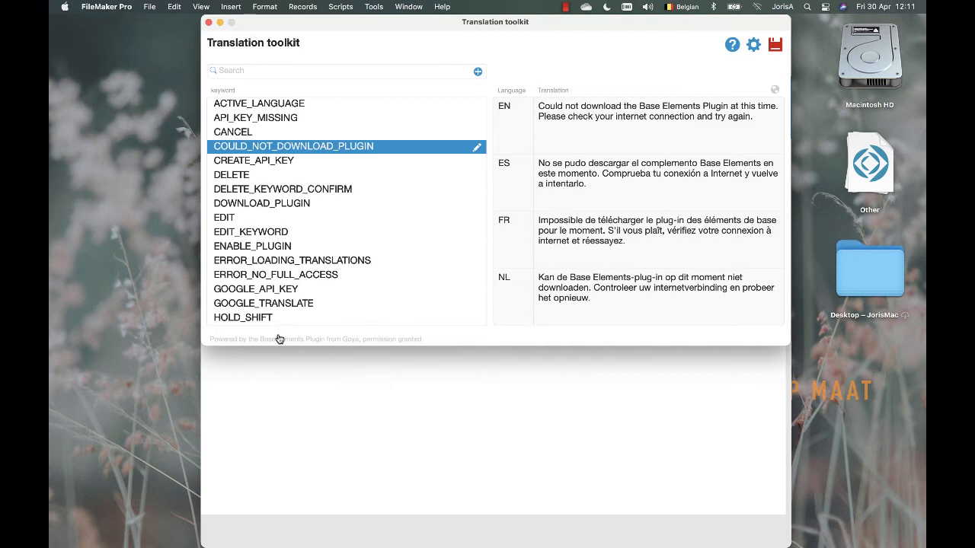
# Step: Search the keywords for "demo" and create a new DEMO keyword with the startup option enabled
pyautogui.click(337, 70)
pyautogui.write('demo')
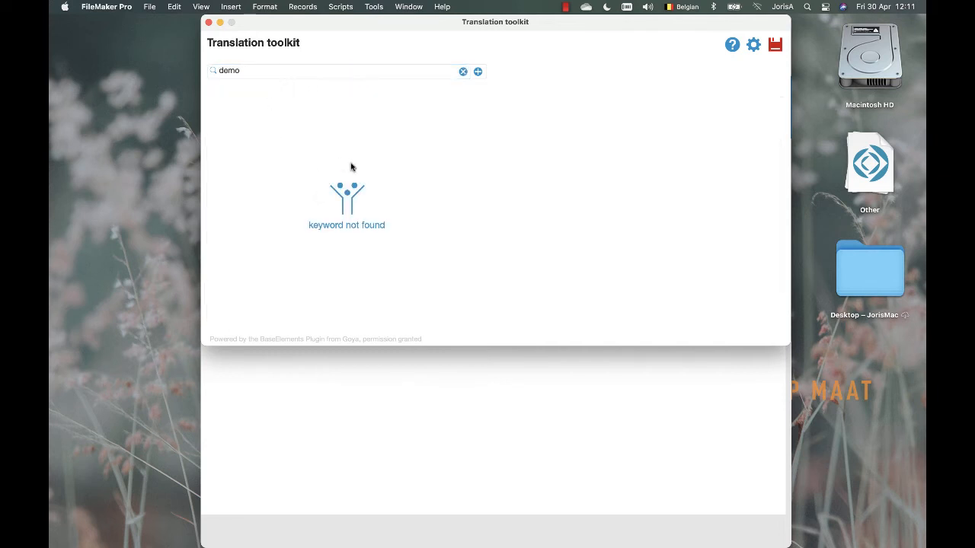
pyautogui.click(477, 72)
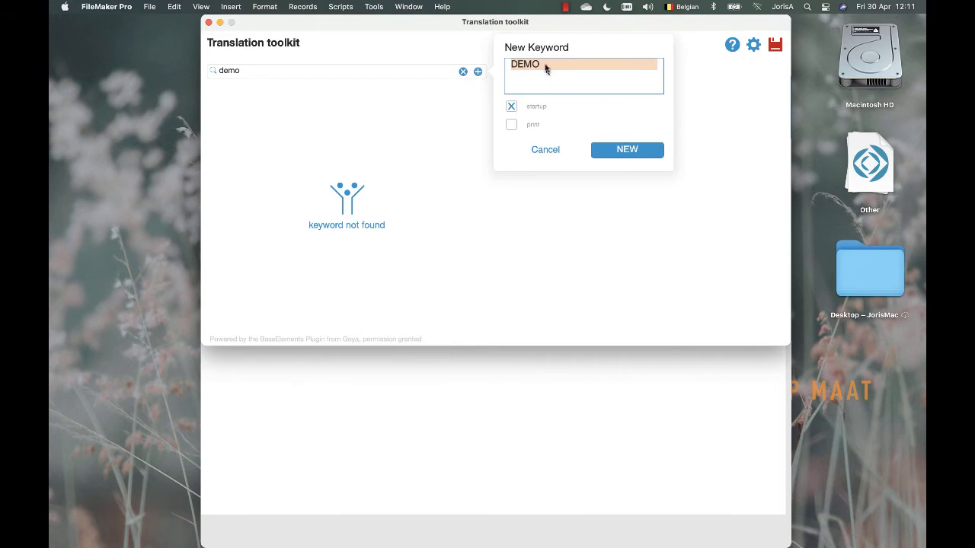
pyautogui.click(629, 151)
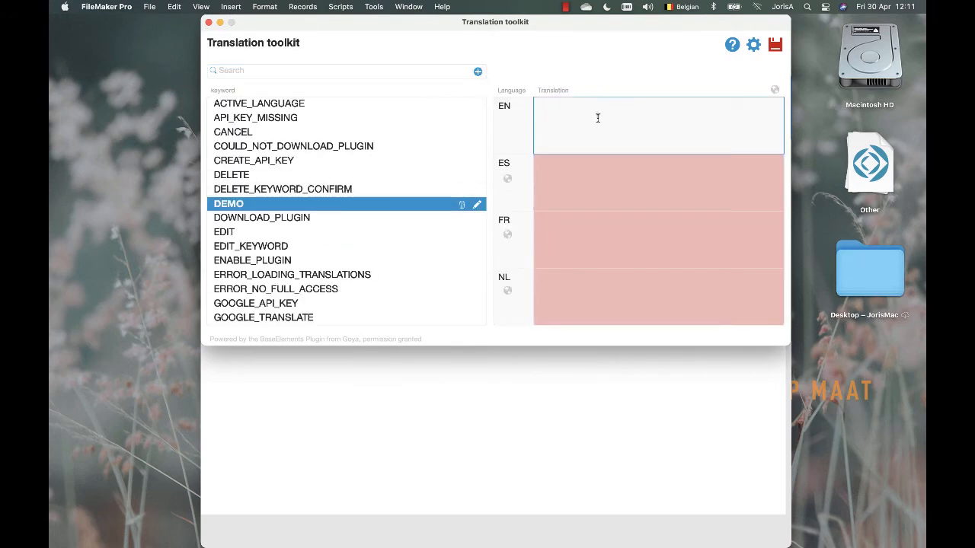
# Step: Enter "demo" as the DEMO keyword's English translation and automatically translate it into Spanish, French and Dutch
pyautogui.write('demo')
pyautogui.click(775, 92)
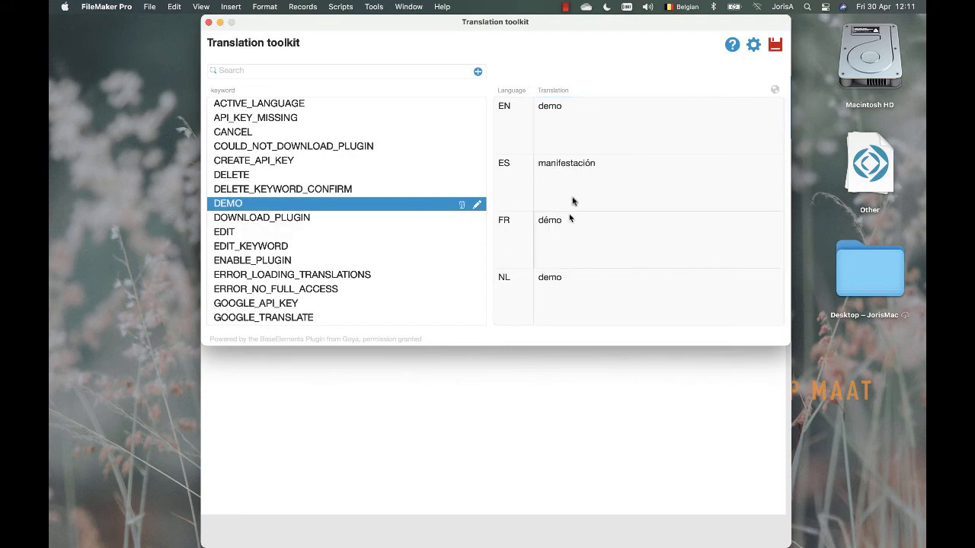
pyautogui.click(587, 260)
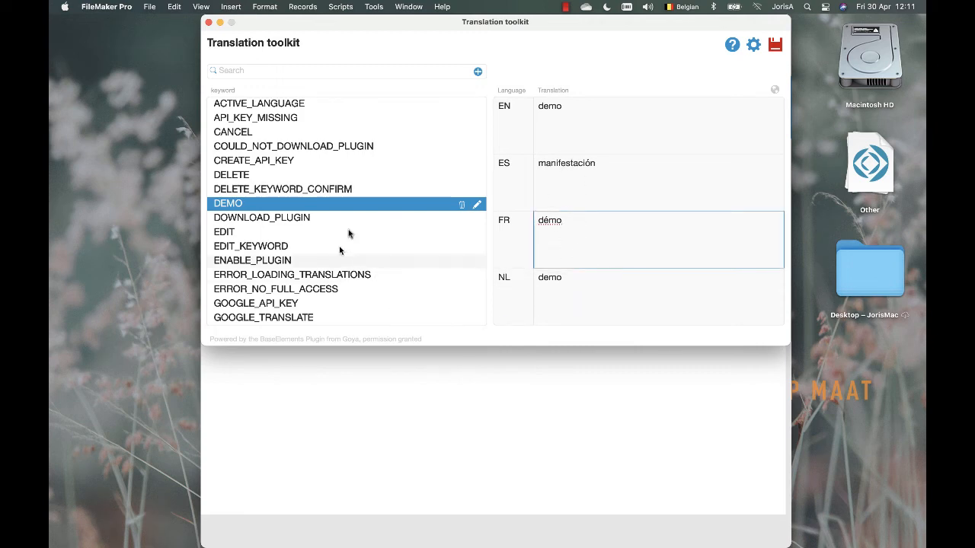
pyautogui.click(644, 85)
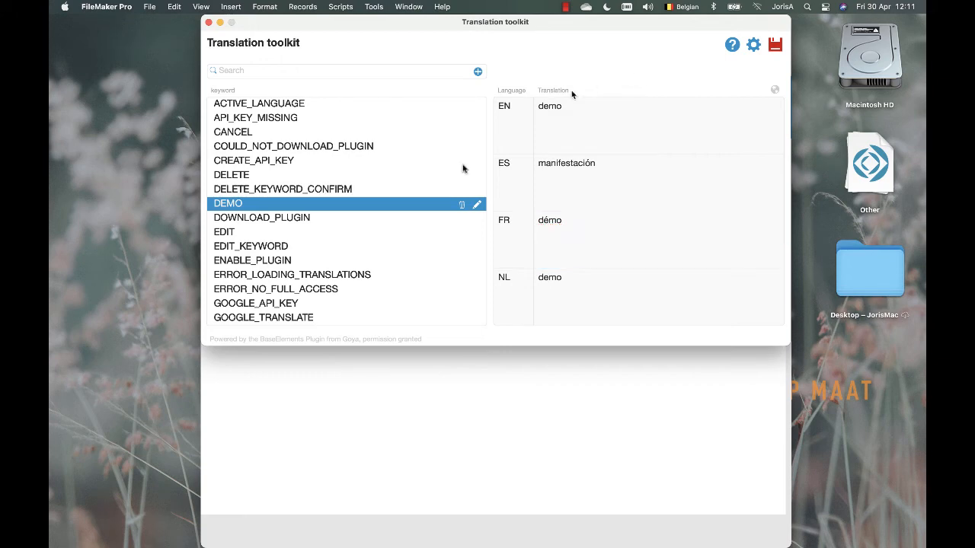
# Step: Switch to Layout mode and list the fields of the UIT table
pyautogui.click(200, 6)
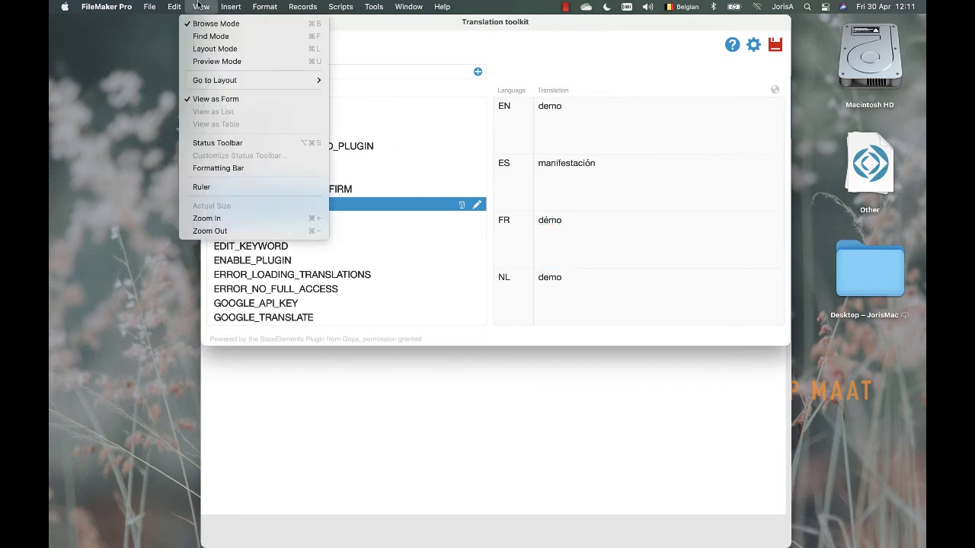
pyautogui.click(208, 48)
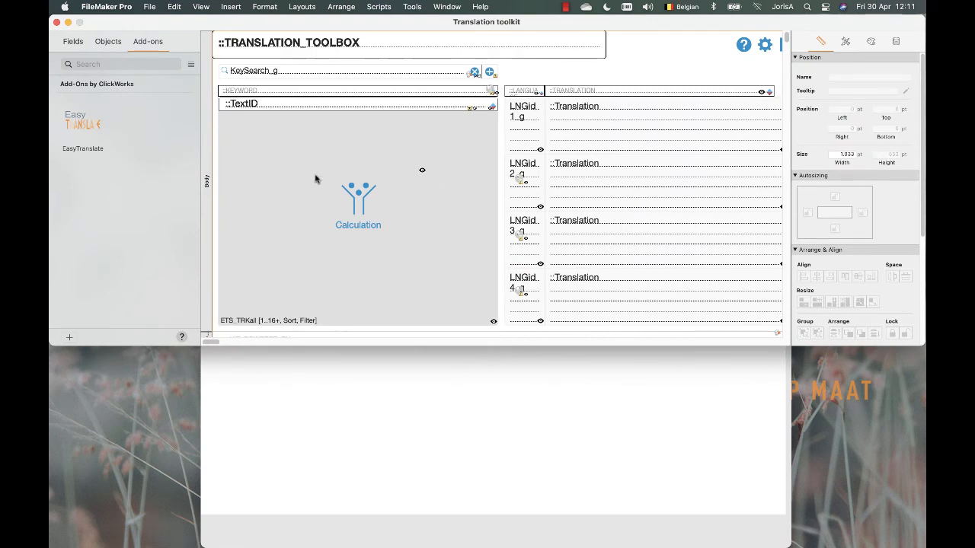
pyautogui.click(82, 43)
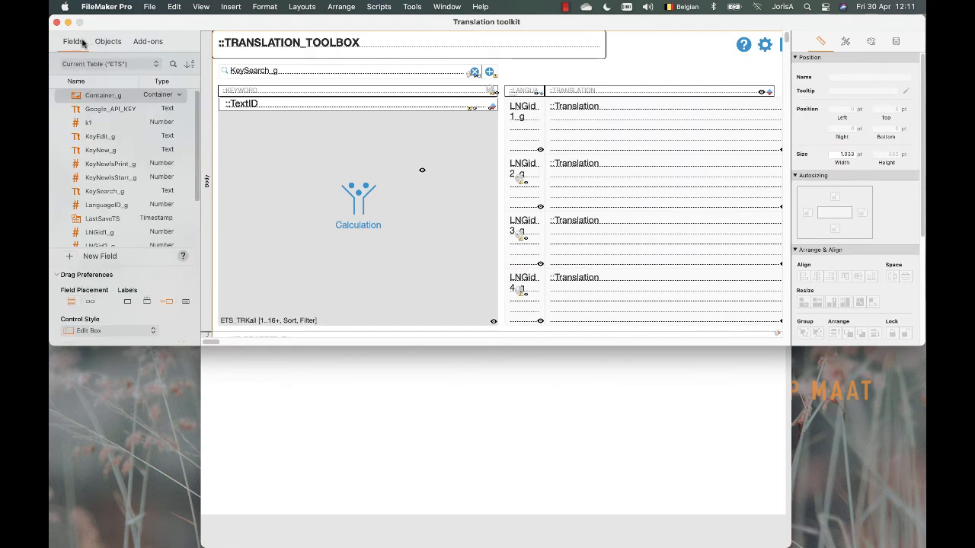
pyautogui.click(149, 67)
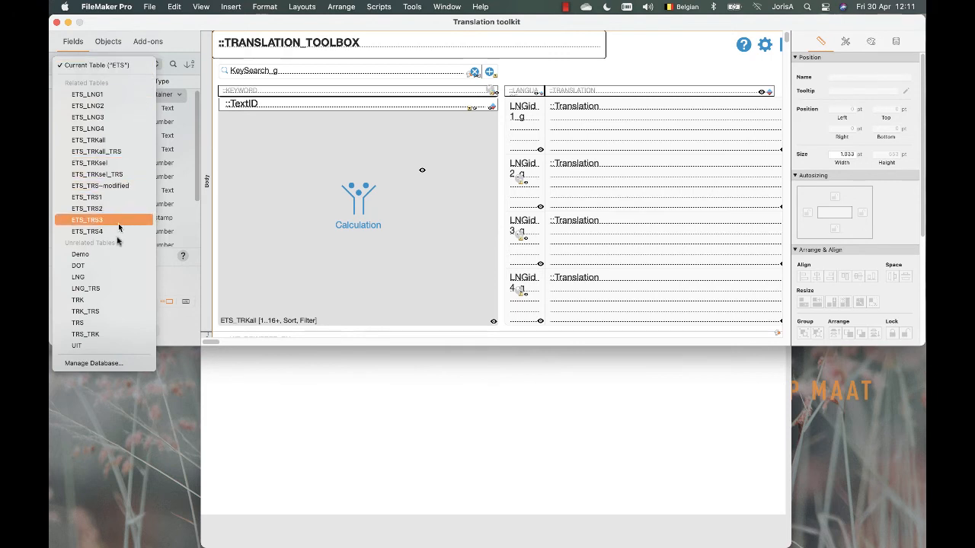
pyautogui.click(77, 347)
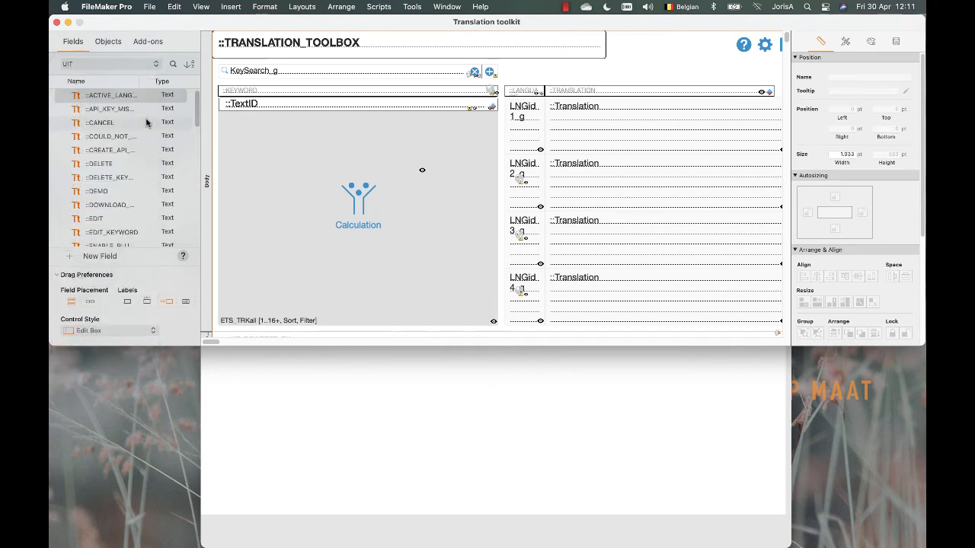
# Step: Search the UIT table's fields for "demo" and select the DEMO field
pyautogui.click(173, 64)
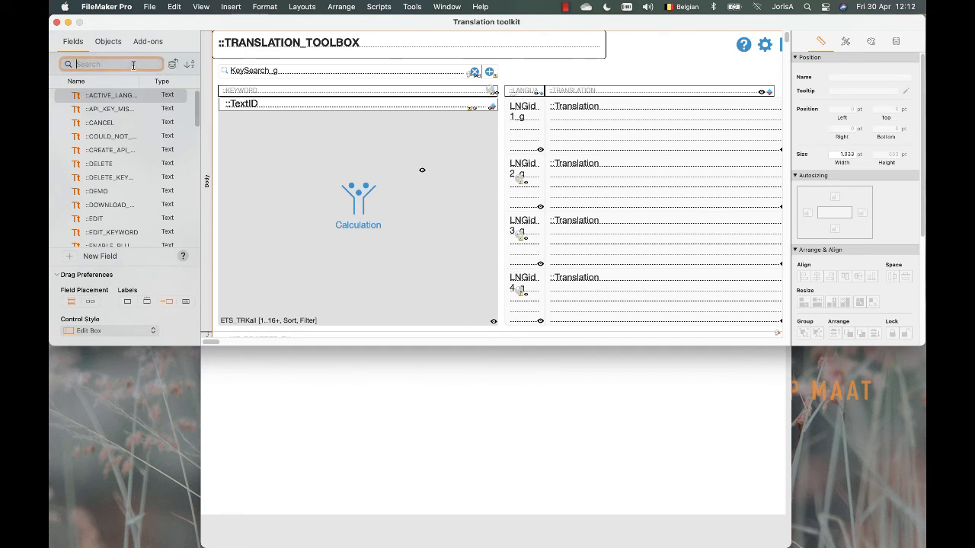
pyautogui.write('demo')
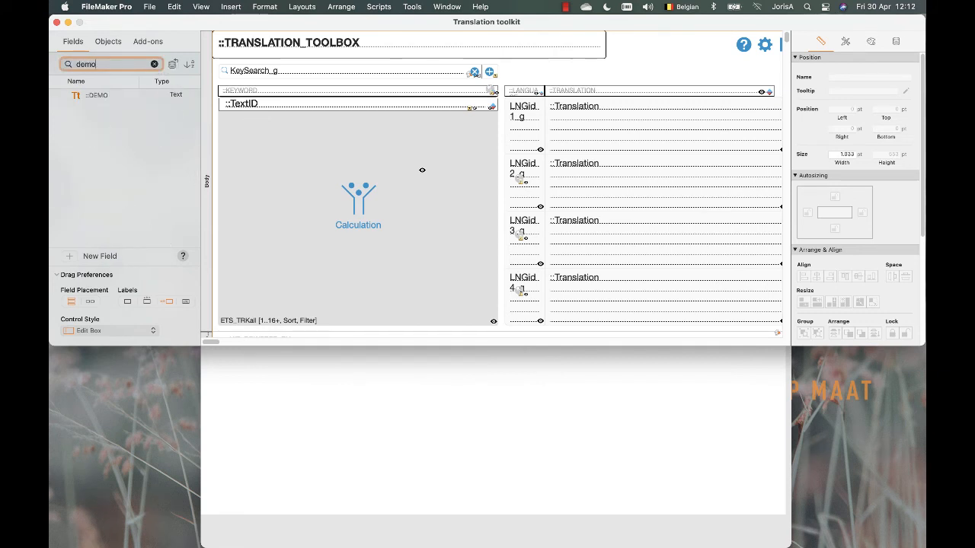
pyautogui.click(106, 98)
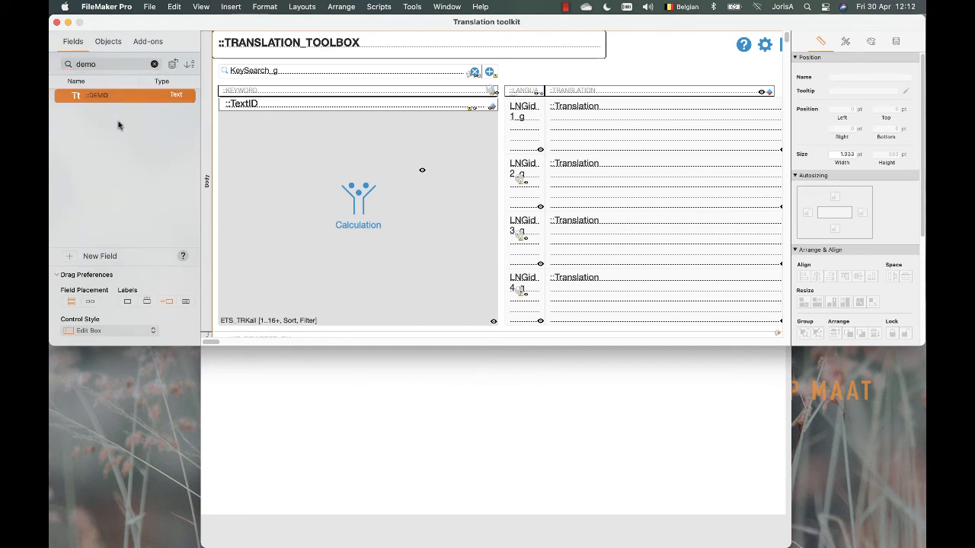
# Step: Place the DEMO field without a label beside the keyword search field, above the translation list, and return to Browse mode
pyautogui.click(127, 301)
pyautogui.moveTo(81, 96); pyautogui.dragTo(527, 69)
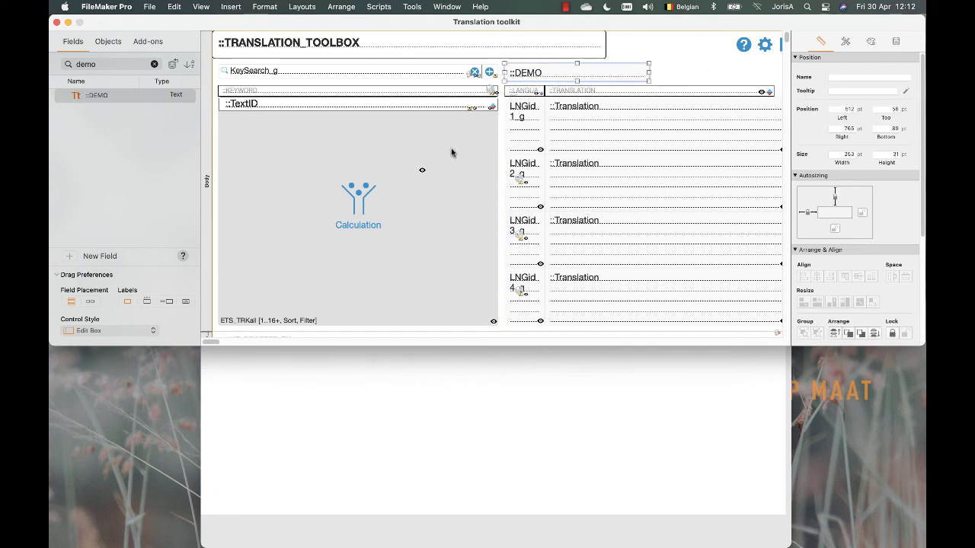
pyautogui.click(202, 7)
pyautogui.click(204, 24)
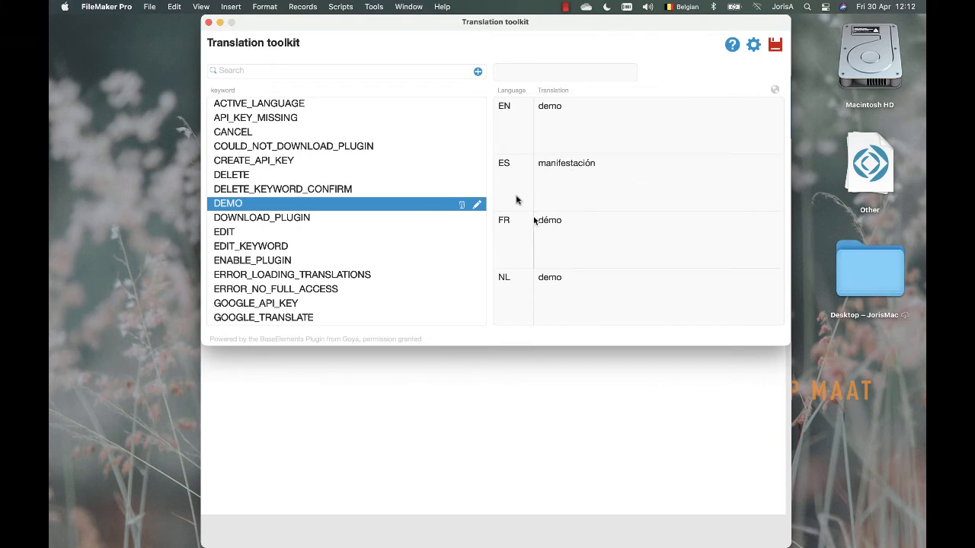
# Step: Save the translations and switch the active language to Español
pyautogui.click(775, 47)
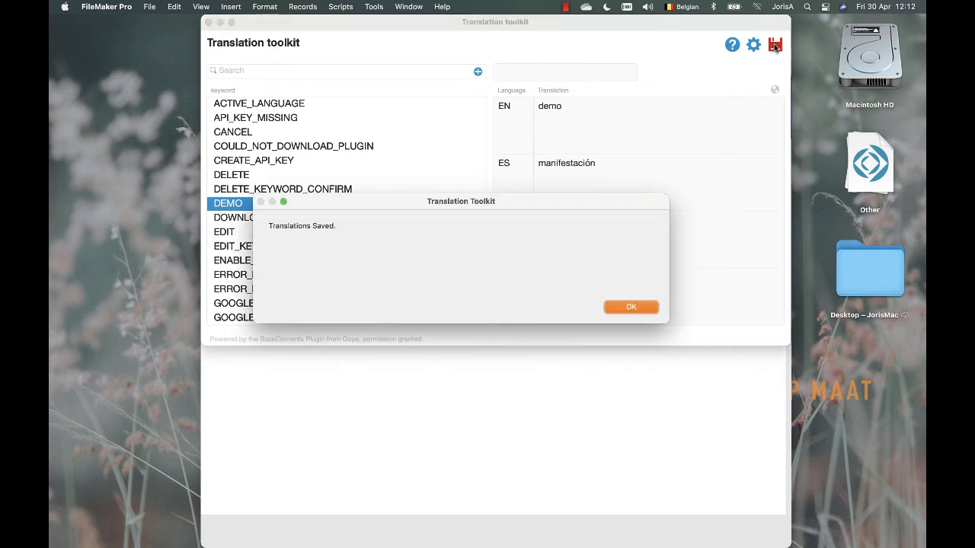
pyautogui.click(624, 308)
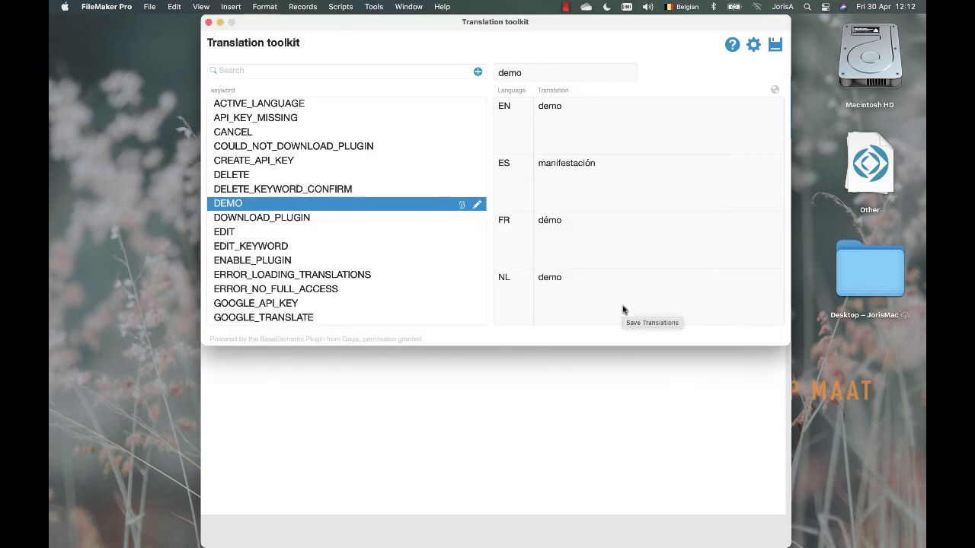
pyautogui.click(753, 44)
pyautogui.click(696, 119)
pyautogui.click(705, 137)
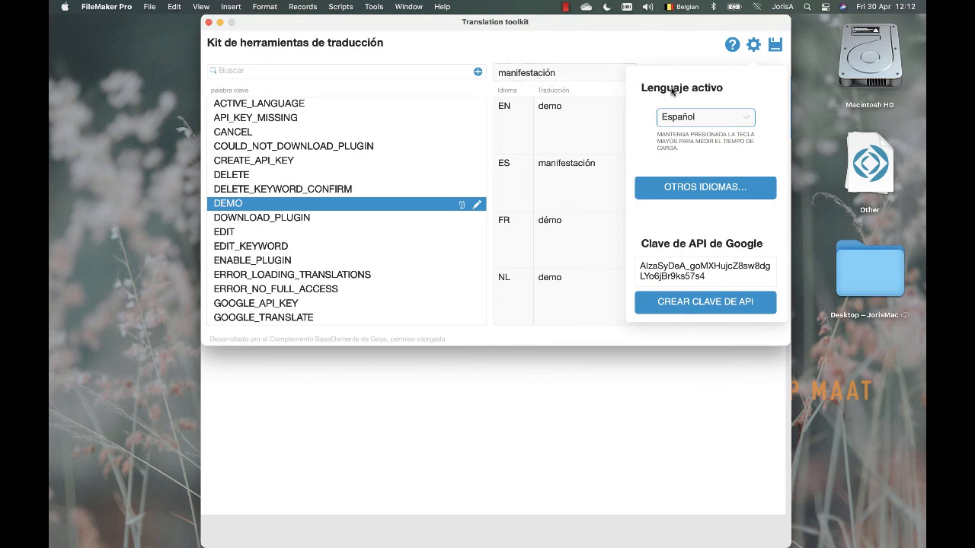
# Step: In the list of other languages, take Nederlands out of use, put Ελληνικά in use, and return to the toolkit
pyautogui.click(712, 191)
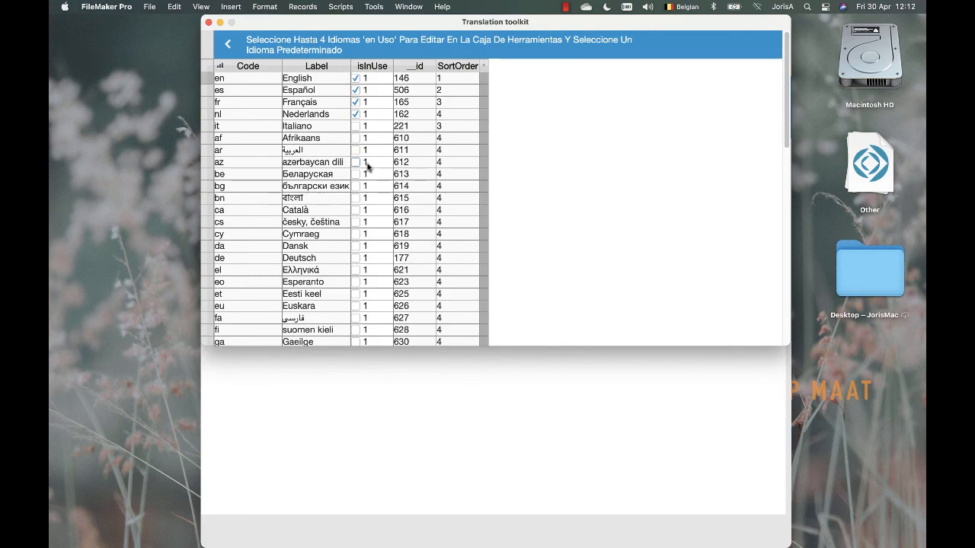
pyautogui.scroll(-10, 362, 213)
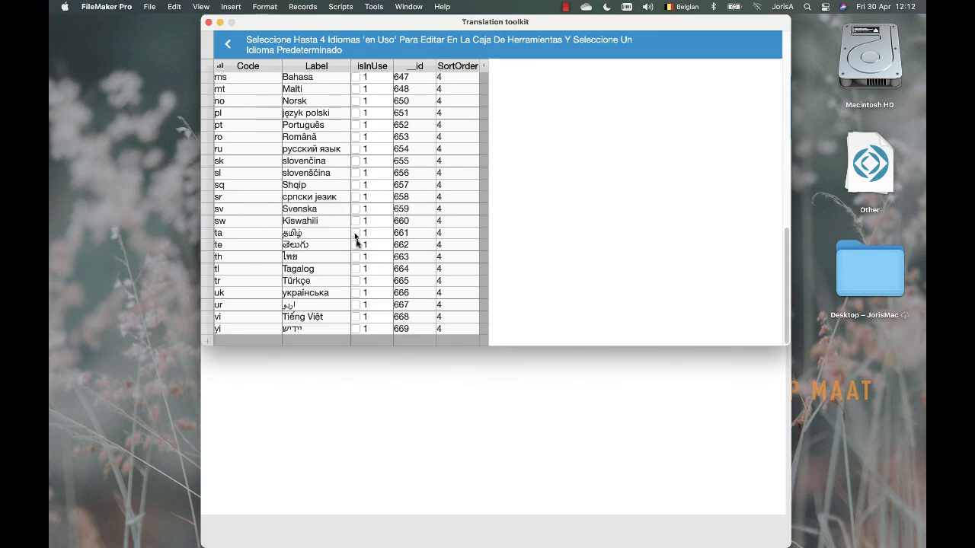
pyautogui.scroll(6, 358, 245)
pyautogui.scroll(5, 358, 245)
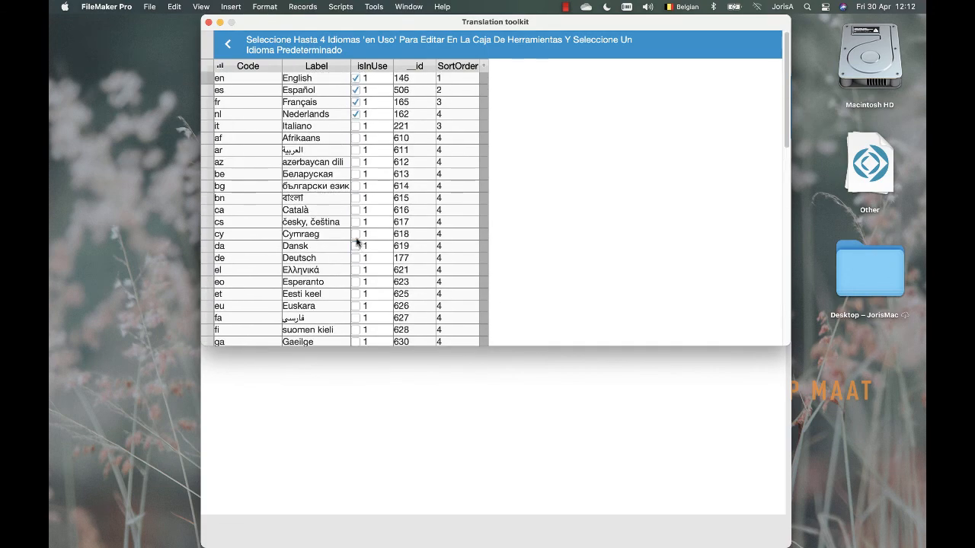
pyautogui.click(356, 114)
pyautogui.click(356, 115)
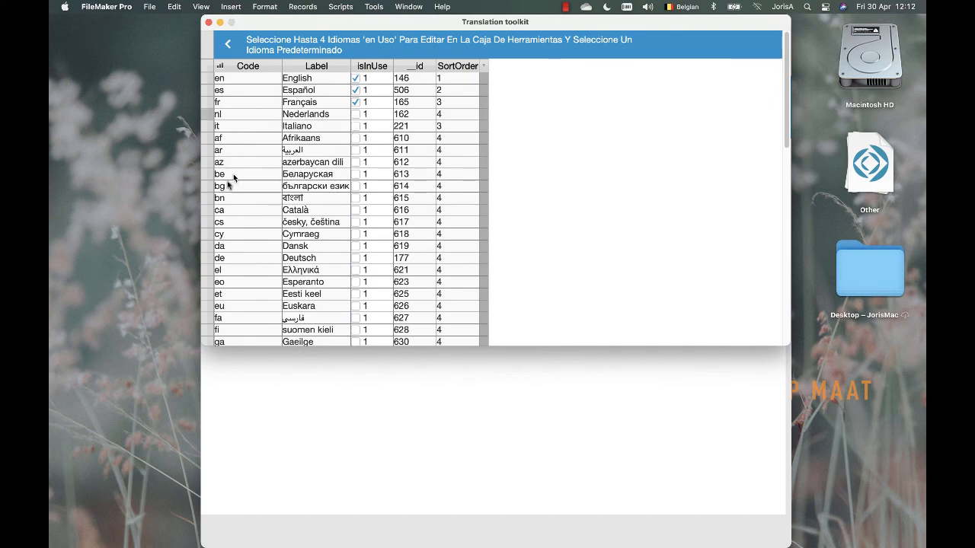
pyautogui.click(354, 272)
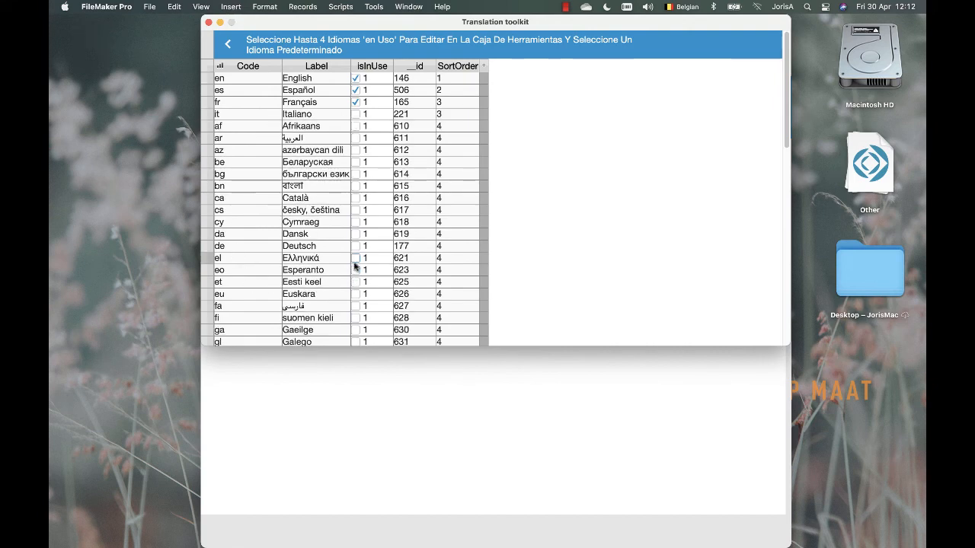
pyautogui.click(227, 44)
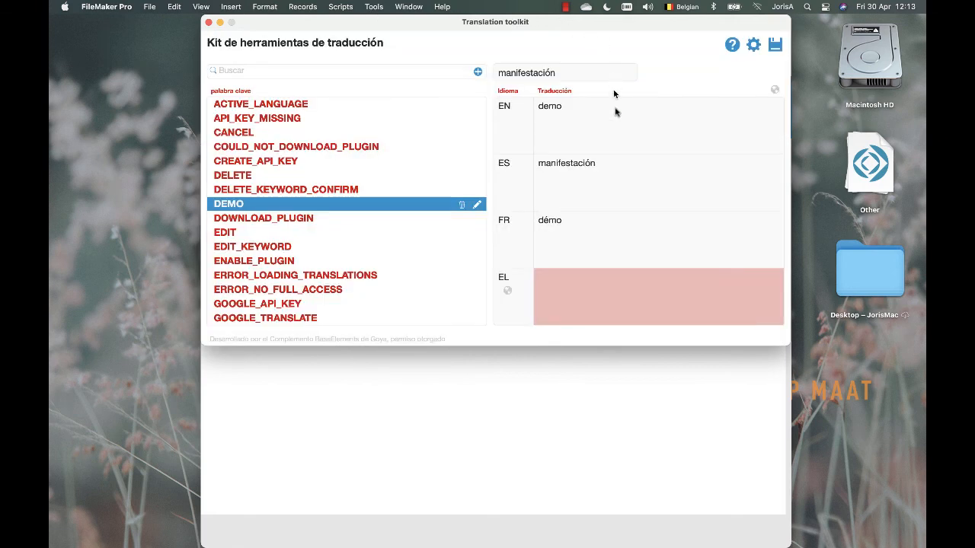
# Step: Automatically translate the DEMO and COULD_NOT_DOWNLOAD_PLUGIN keywords into Greek
pyautogui.click(510, 292)
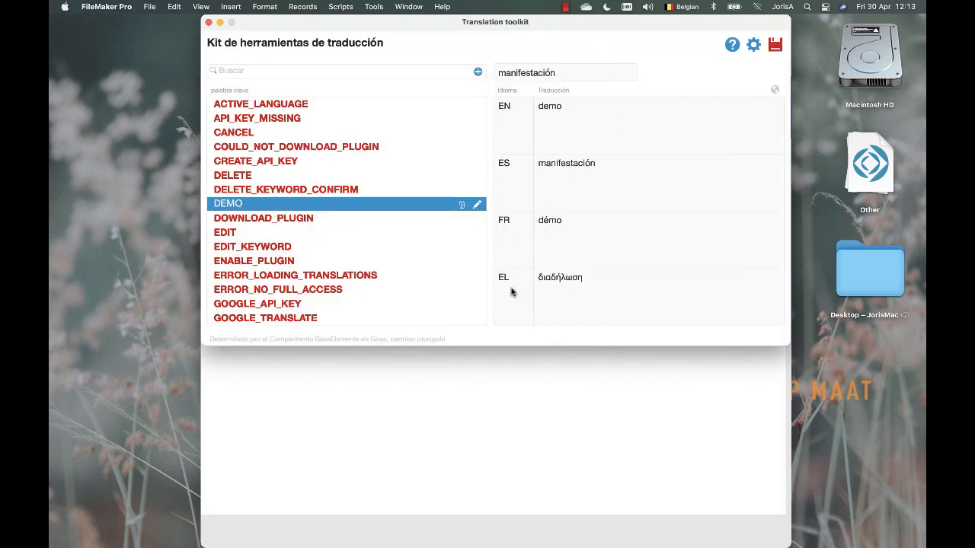
pyautogui.click(267, 150)
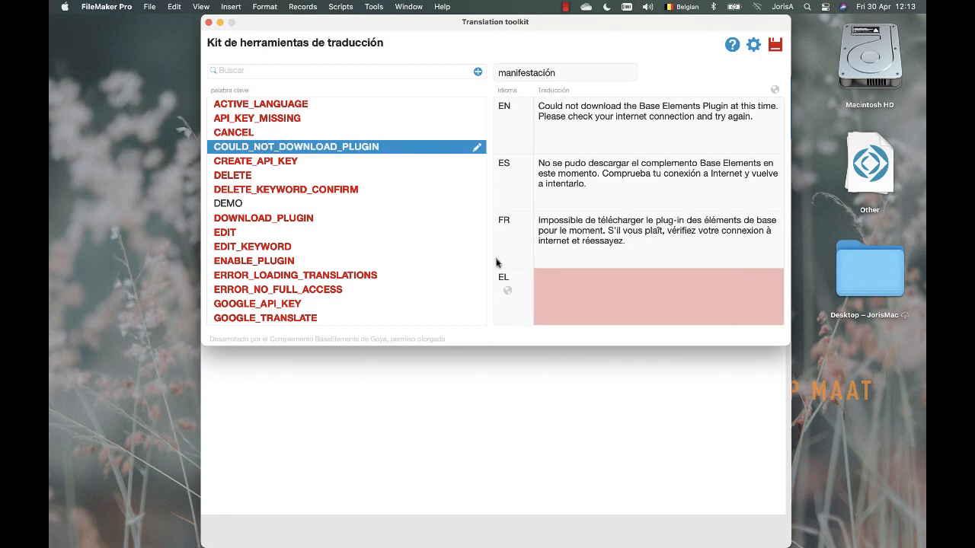
pyautogui.click(506, 294)
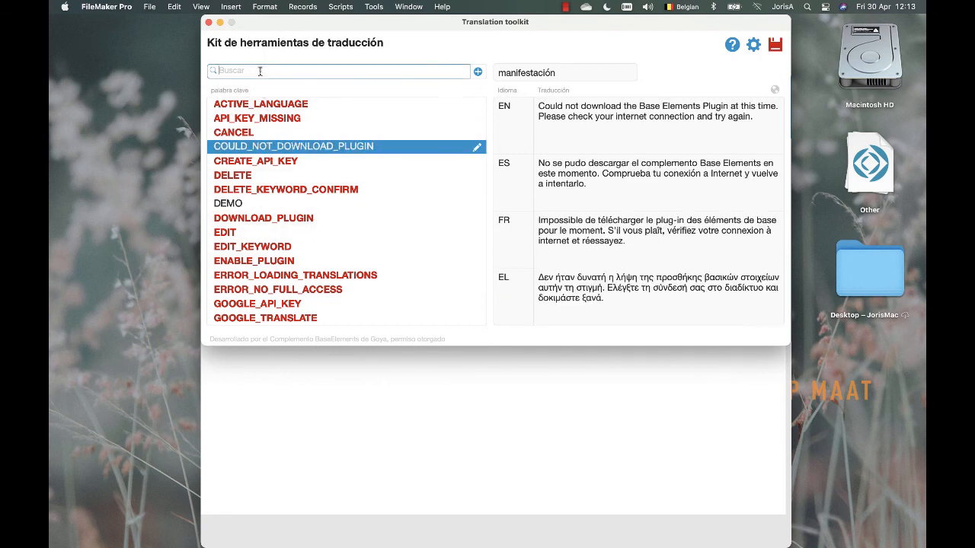
# Step: Search the keywords for "transl" and automatically translate TRANSLATION_TOOLBOX into Greek
pyautogui.write('transl')
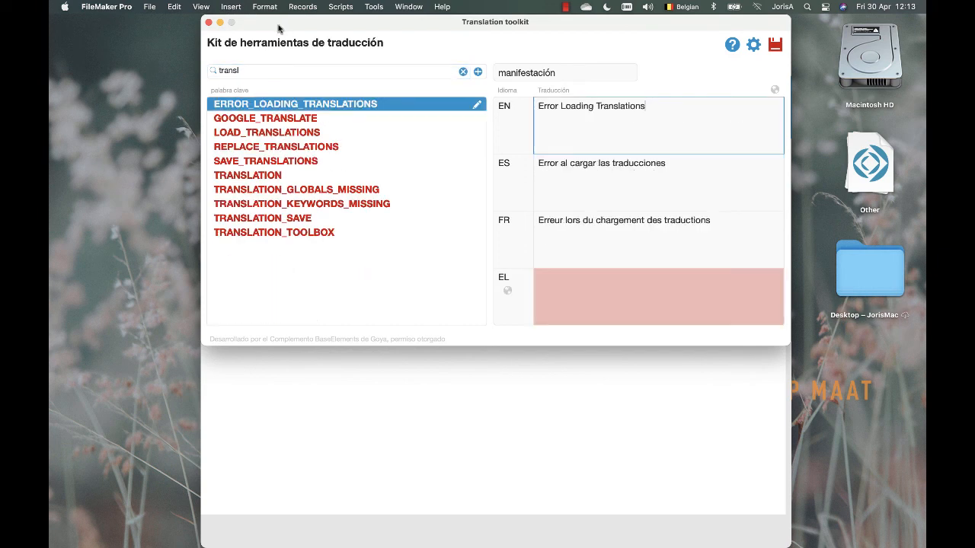
pyautogui.click(320, 232)
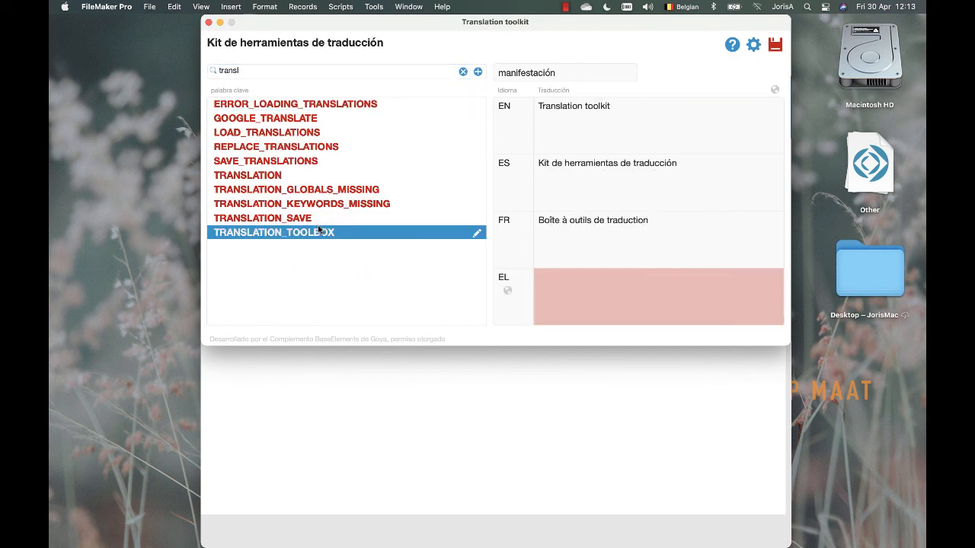
pyautogui.click(507, 290)
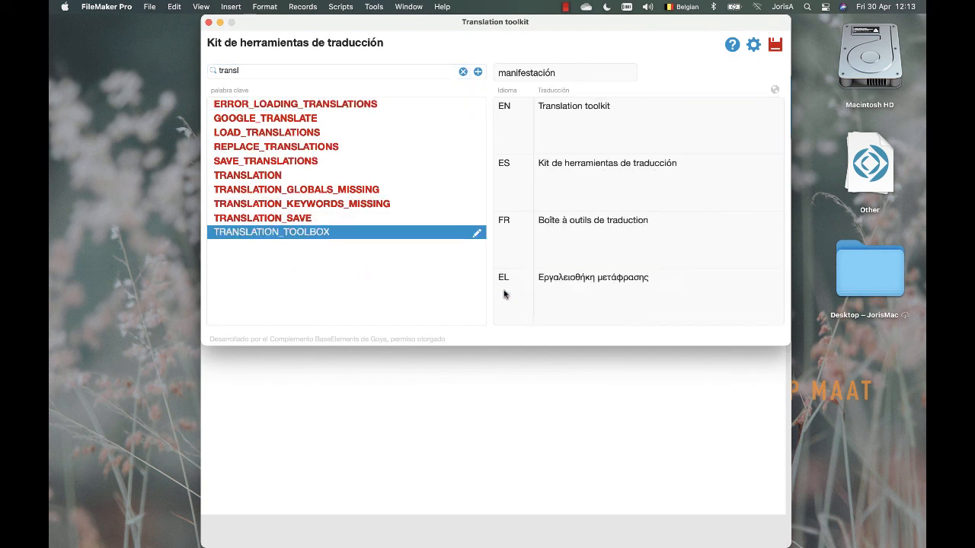
# Step: Save the translations and switch the active language to Ελληνικά
pyautogui.click(775, 45)
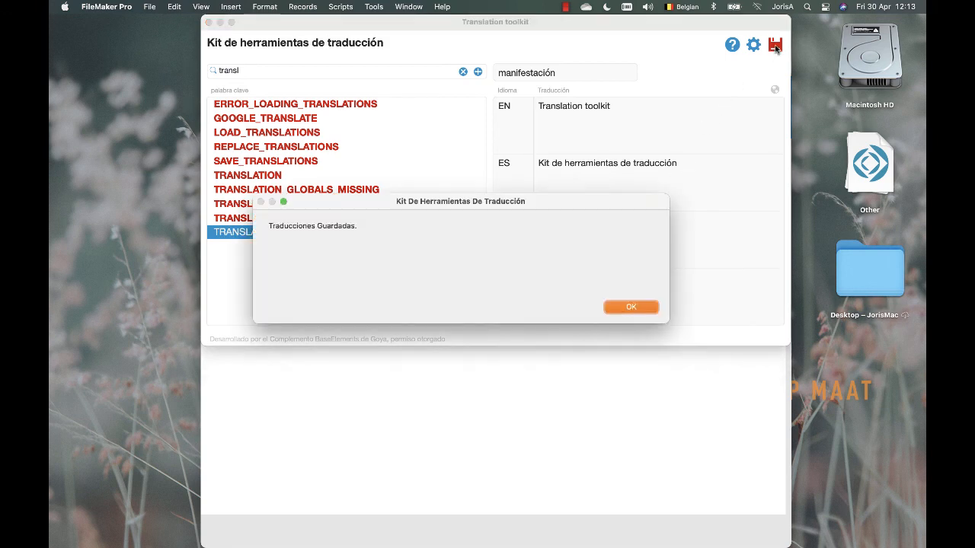
pyautogui.click(629, 310)
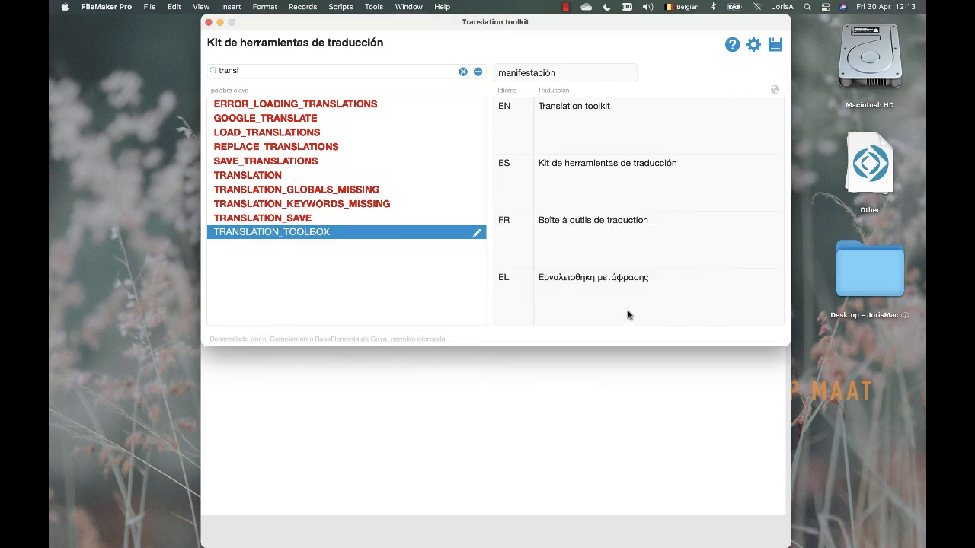
pyautogui.click(753, 44)
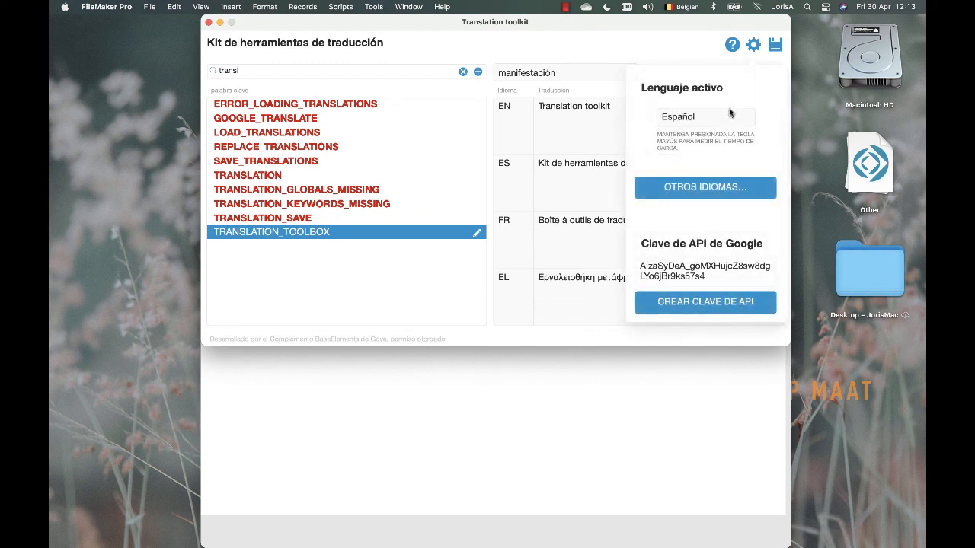
pyautogui.click(726, 122)
pyautogui.click(713, 151)
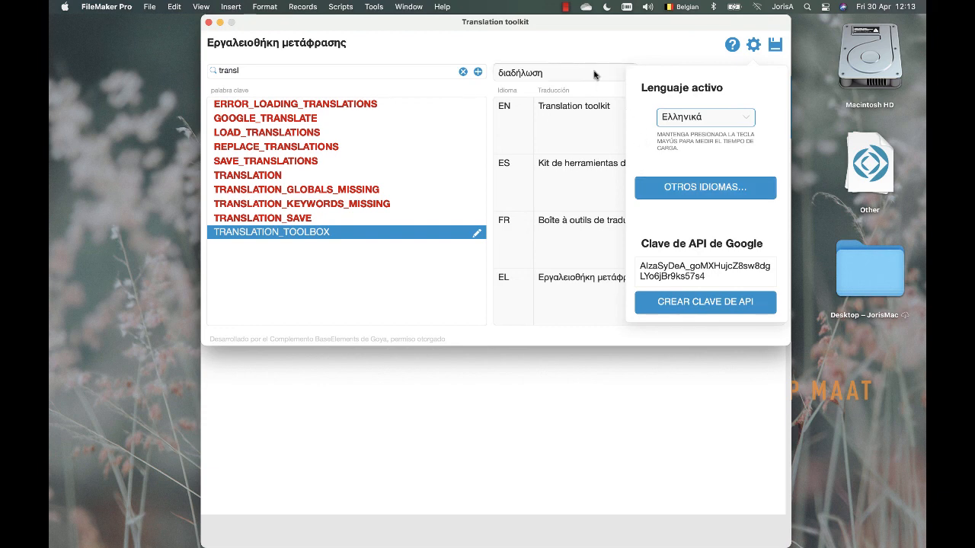
pyautogui.click(565, 7)
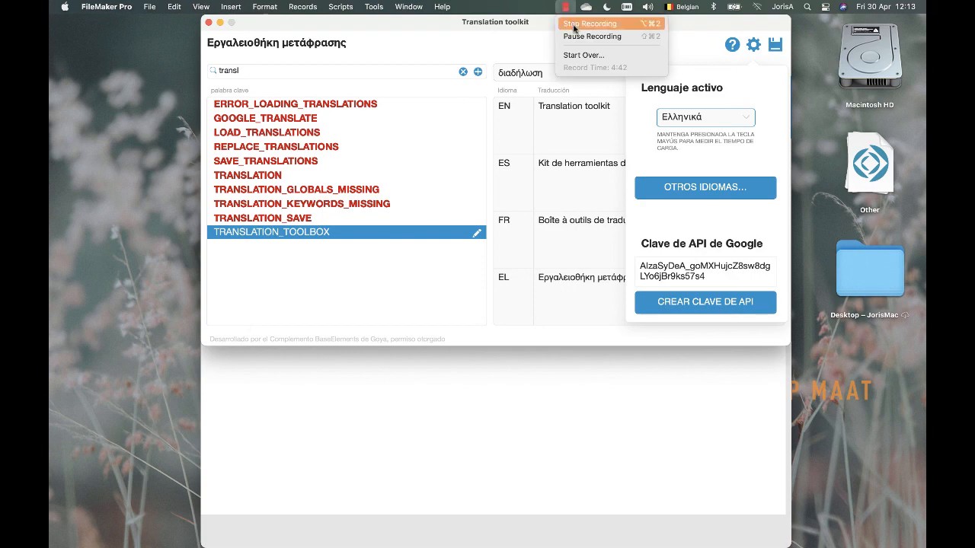